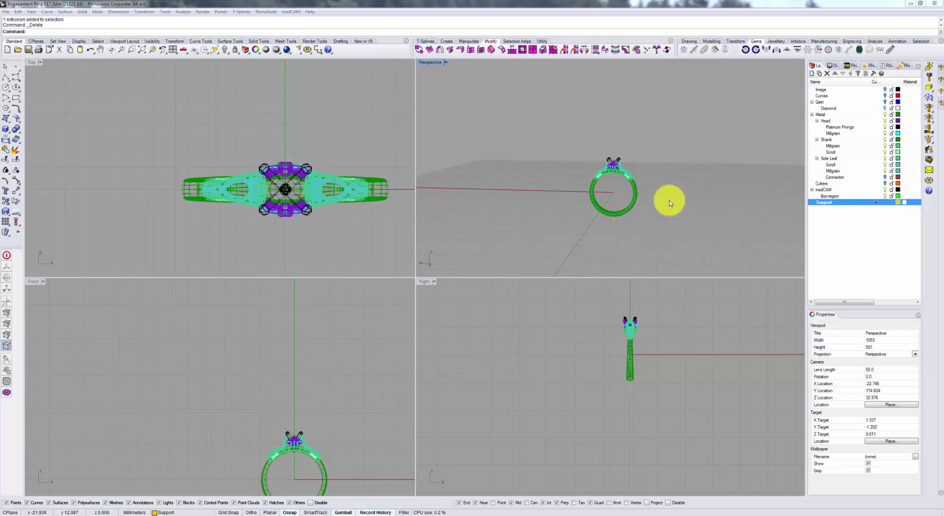
Step: Window-select the ring and rotate it 90 degrees with the gumball so it lies flat
right_click_drag(686, 226, 671, 243)
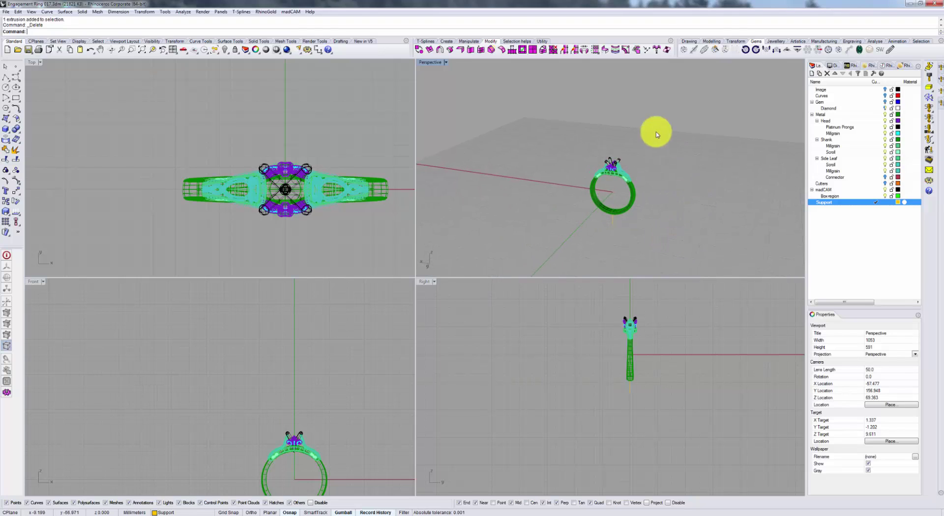
scroll(628, 203, "up", 5)
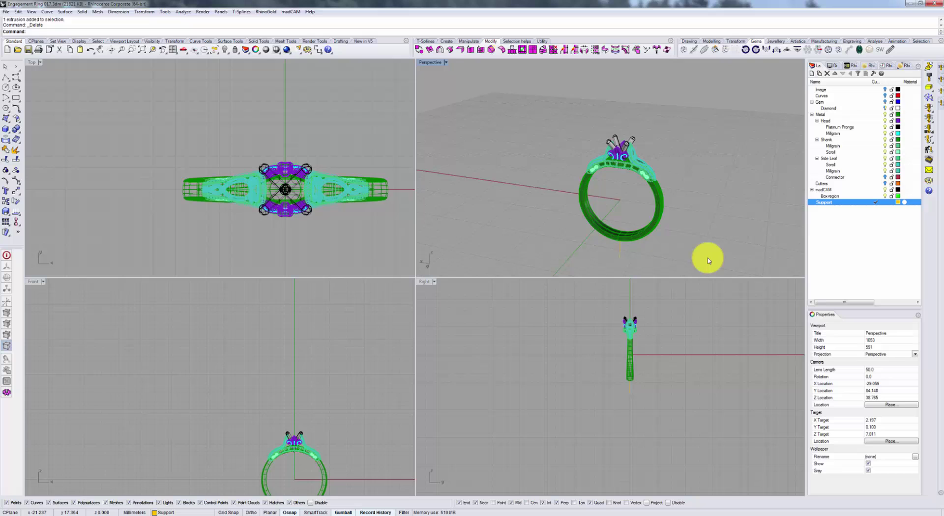
right_click_drag(703, 253, 681, 256)
left_click_drag(700, 262, 550, 107)
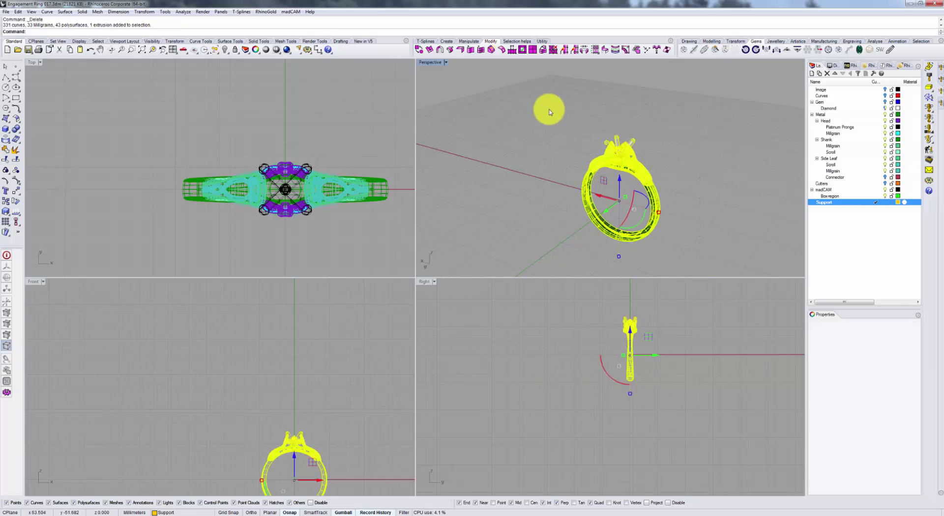
right_click_drag(629, 202, 626, 221)
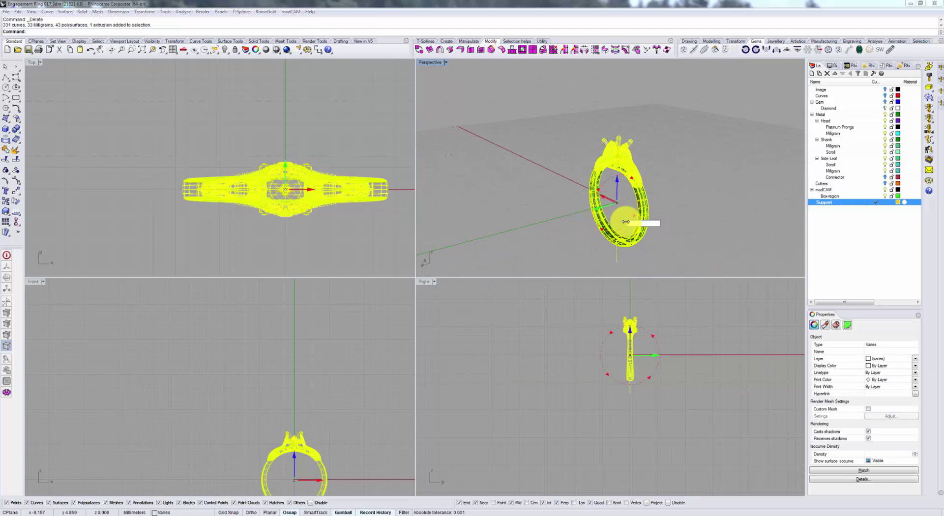
type("90")
key("Return")
left_click(605, 139)
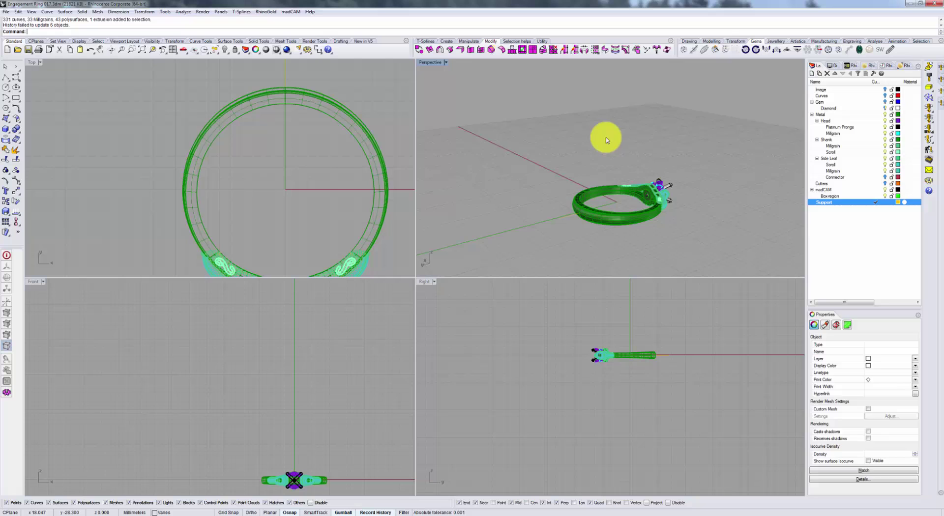
right_click_drag(605, 139, 591, 185)
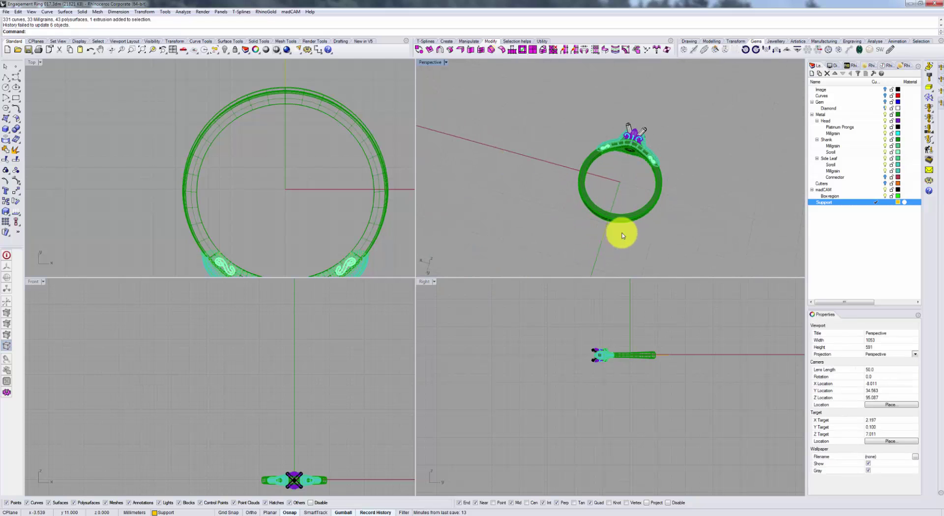
mouse_move(623, 235)
right_mouse_down()
mouse_move(608, 225)
mouse_move(614, 244)
mouse_move(635, 238)
mouse_move(593, 196)
mouse_move(631, 196)
mouse_move(627, 187)
mouse_move(636, 204)
mouse_move(548, 194)
mouse_move(617, 228)
right_mouse_up()
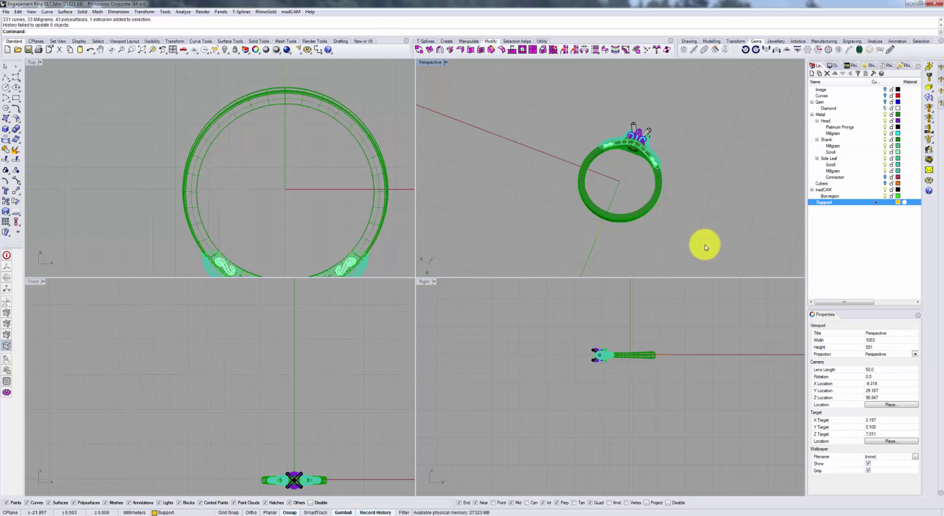
Step: Set the ring as the madCAM model with the NS CNC_22 Taper 0.1 regular-ops cutter
left_click(601, 128)
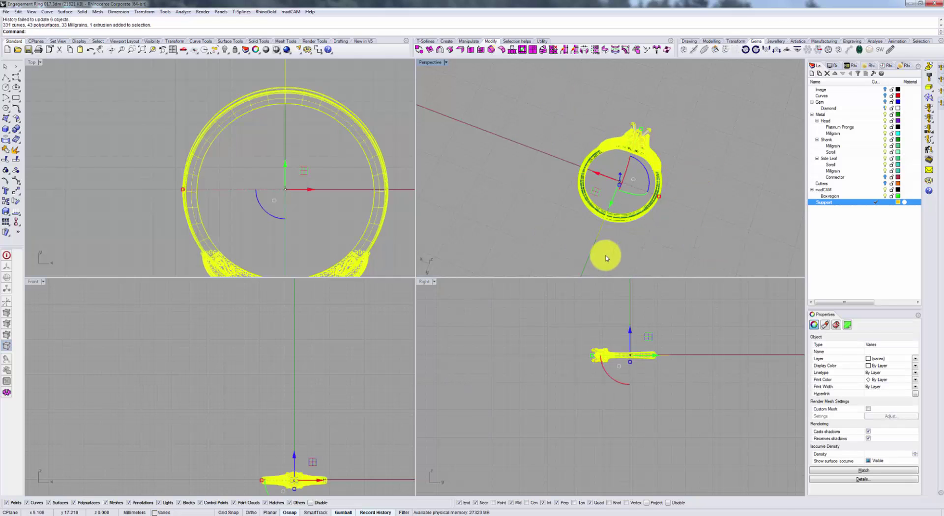
left_click(931, 69)
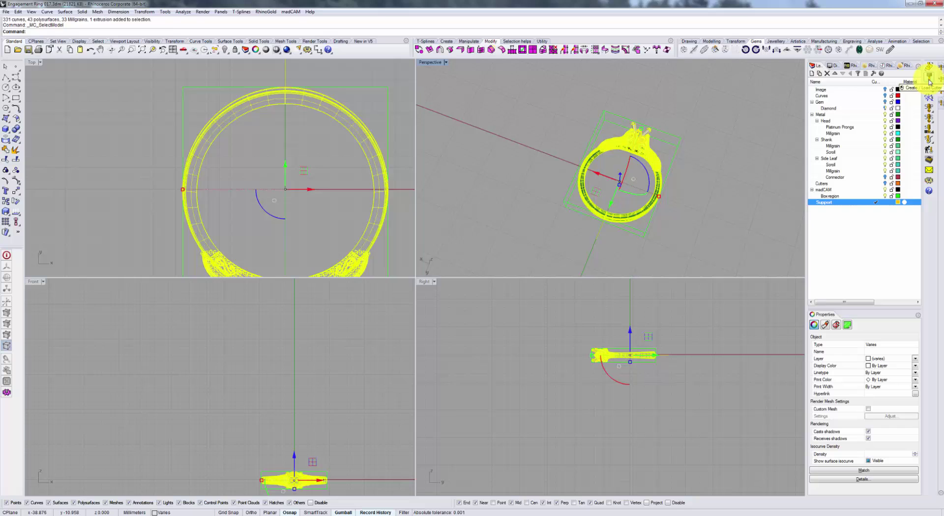
left_click(930, 79)
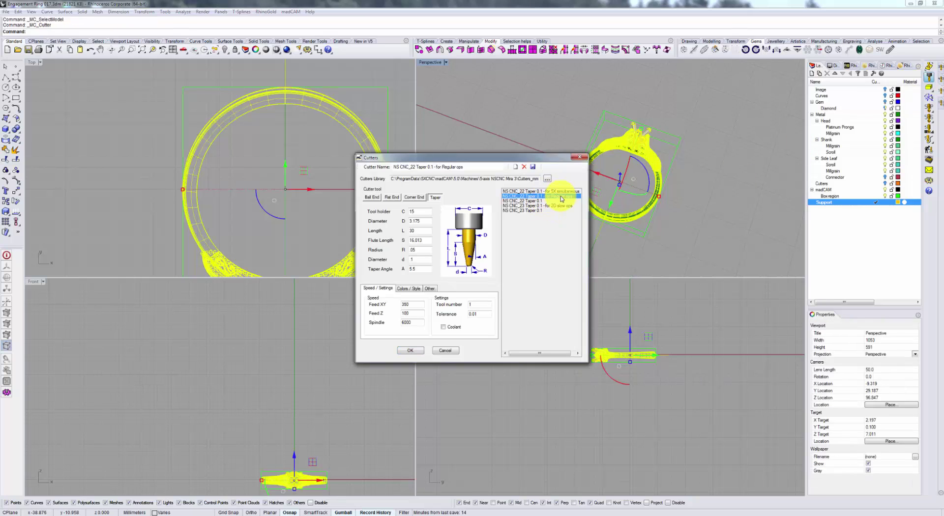
left_click(410, 350)
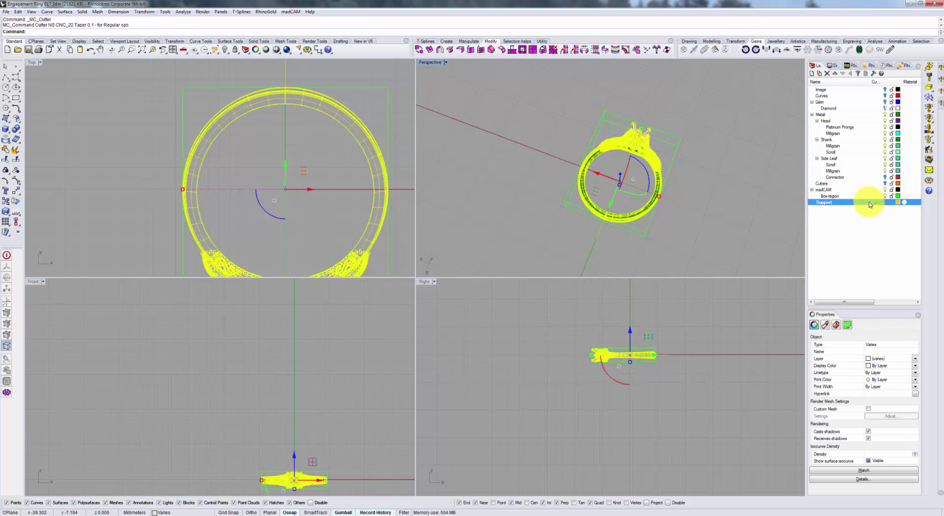
Step: Open the madCAM Cut Simulator and inspect the flat ring hovering over the chuck
left_click(931, 163)
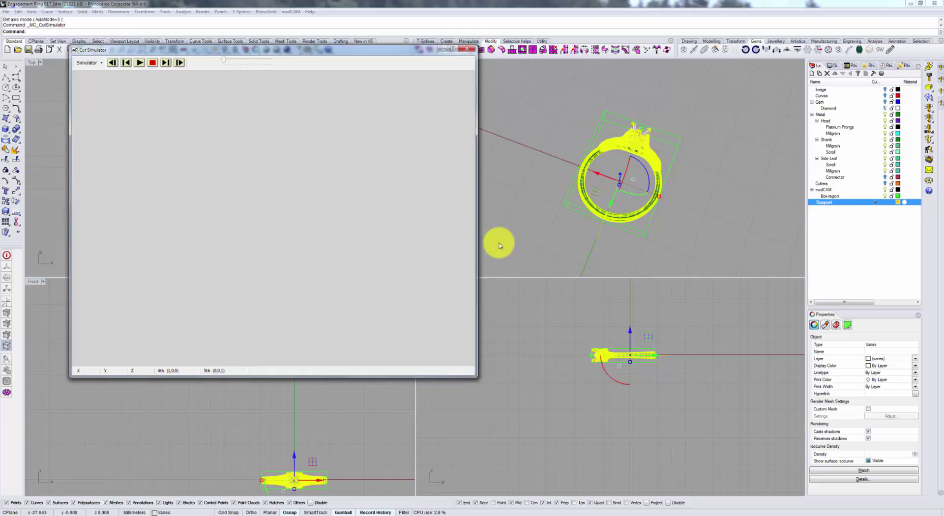
scroll(403, 246, "down", 3)
right_click_drag(398, 234, 384, 260)
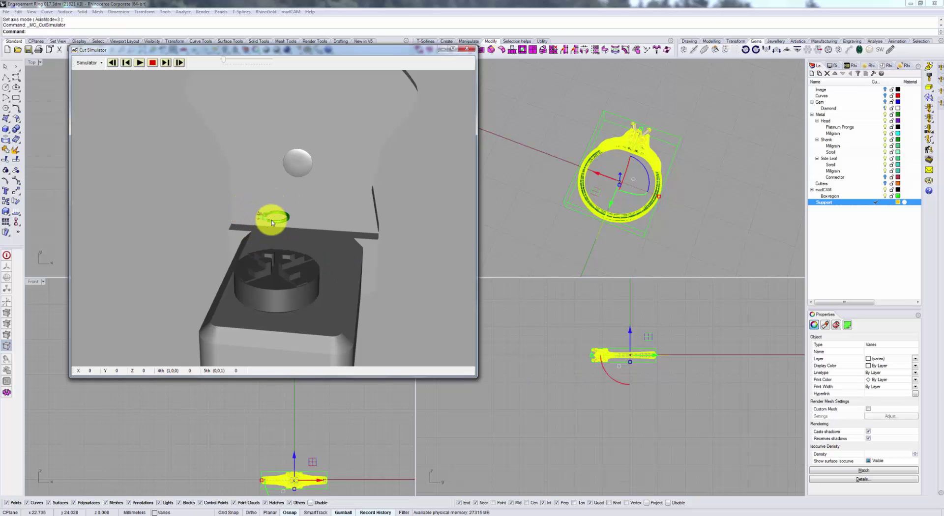
right_click_drag(271, 223, 305, 257)
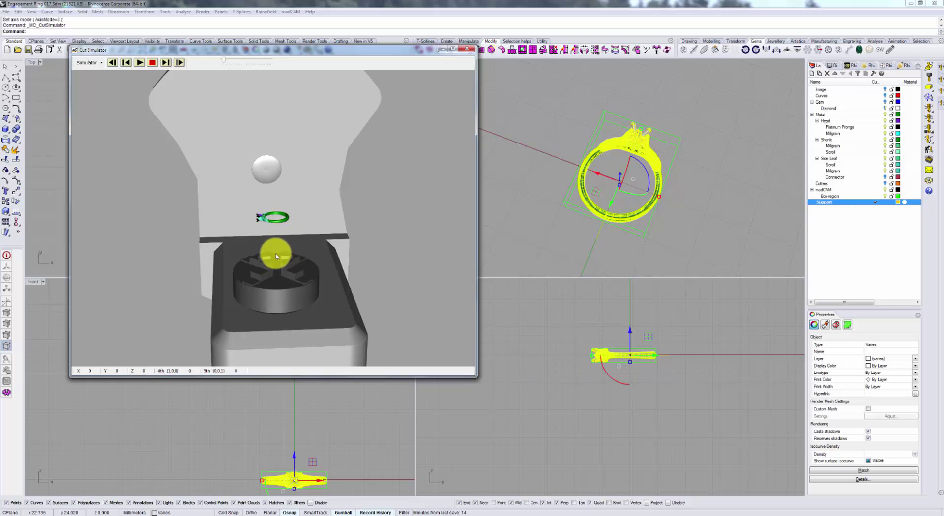
Step: Close the simulator and rotate the ring 90 degrees so it stands upright
left_click(470, 51)
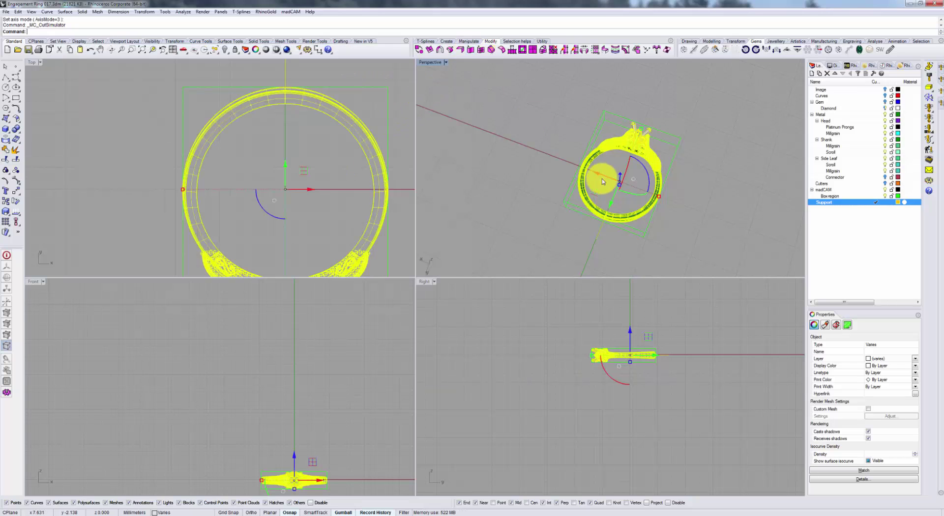
right_click_drag(597, 175, 626, 211)
left_click(637, 209)
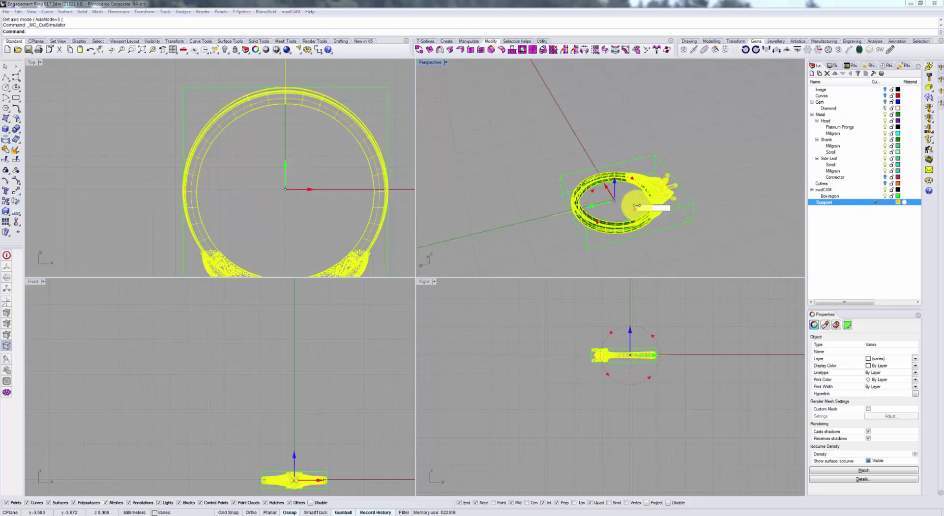
type("90")
key("Return")
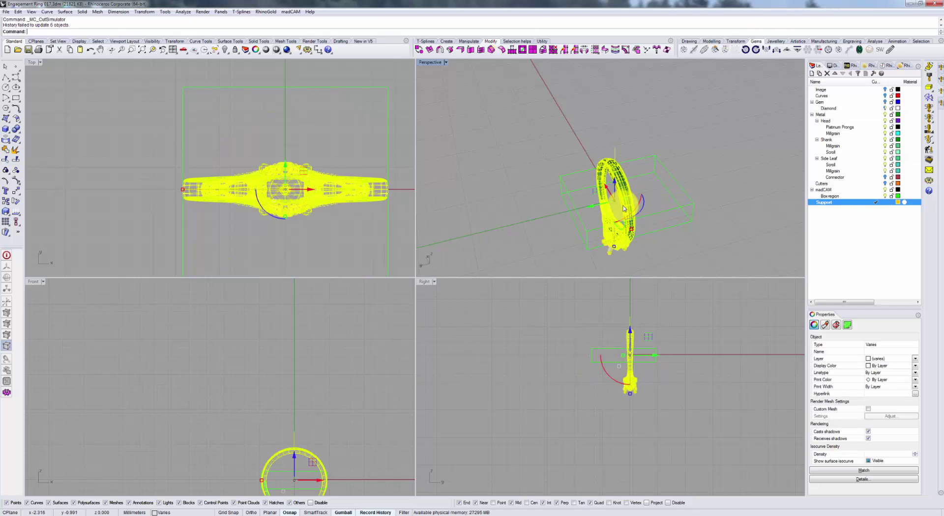
mouse_move(624, 209)
right_mouse_down()
mouse_move(642, 211)
mouse_move(634, 212)
right_mouse_up()
Step: Rotate the ring another 180 degrees so its setting points up
left_click(604, 226)
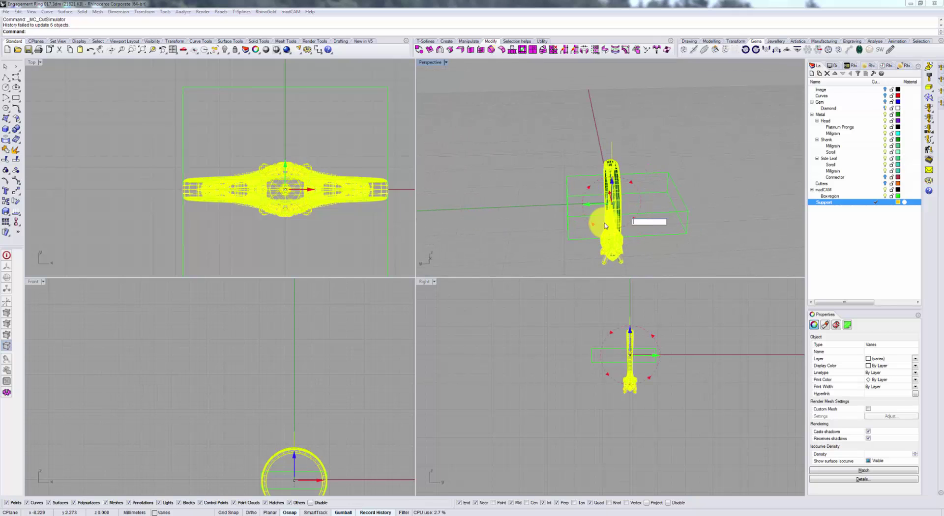
type("180")
key("Return")
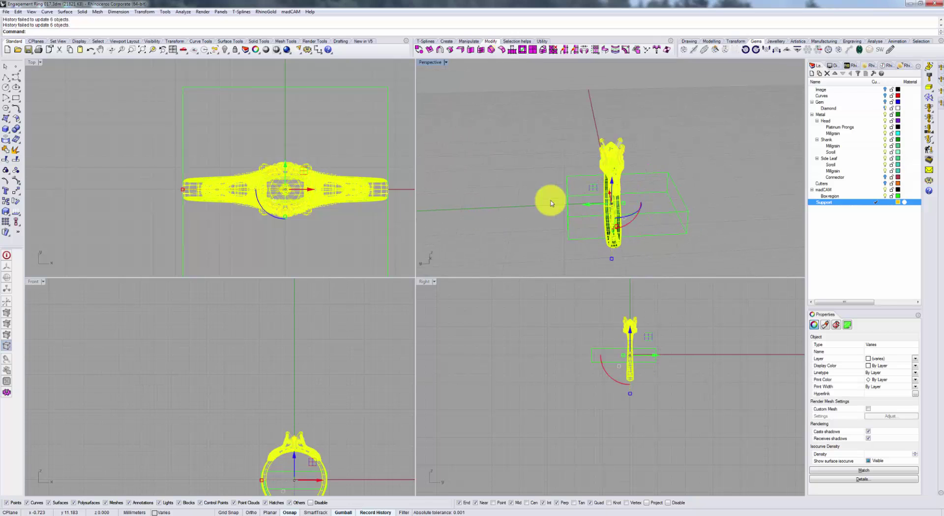
right_click_drag(551, 200, 705, 261)
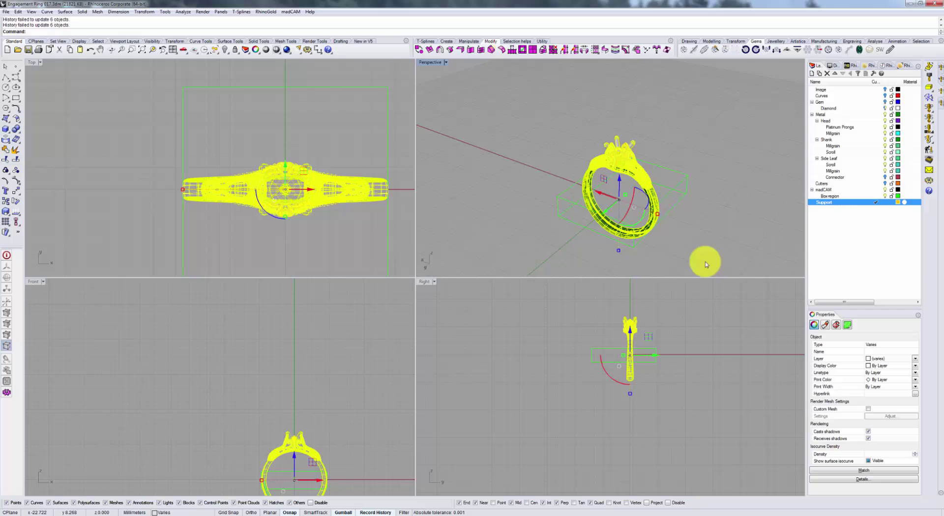
Step: Refit the madCAM model box to the upright ring and check it over the chuck in the simulator
left_click(940, 78)
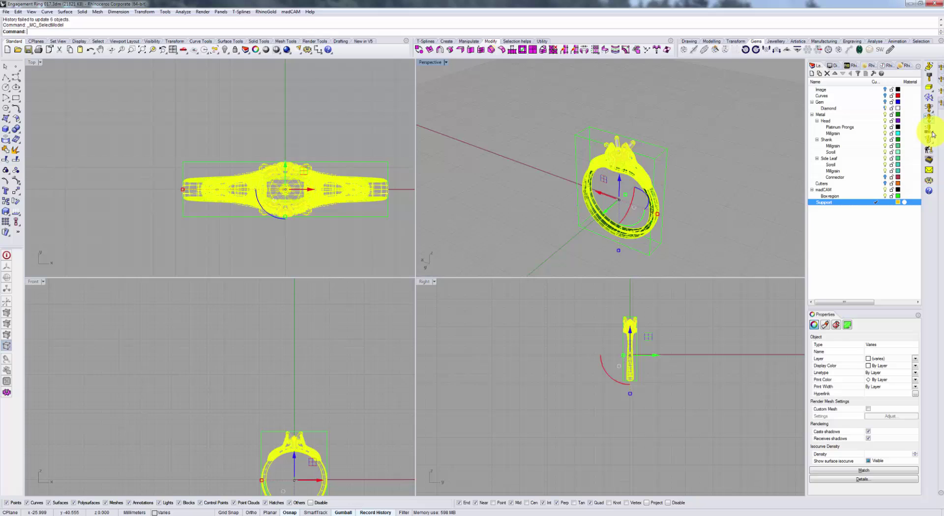
left_click(719, 118)
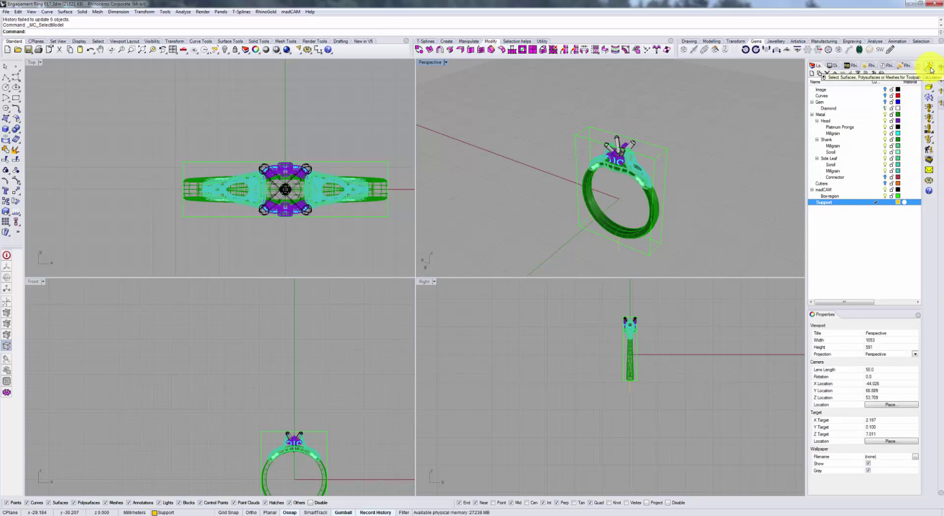
left_click(929, 159)
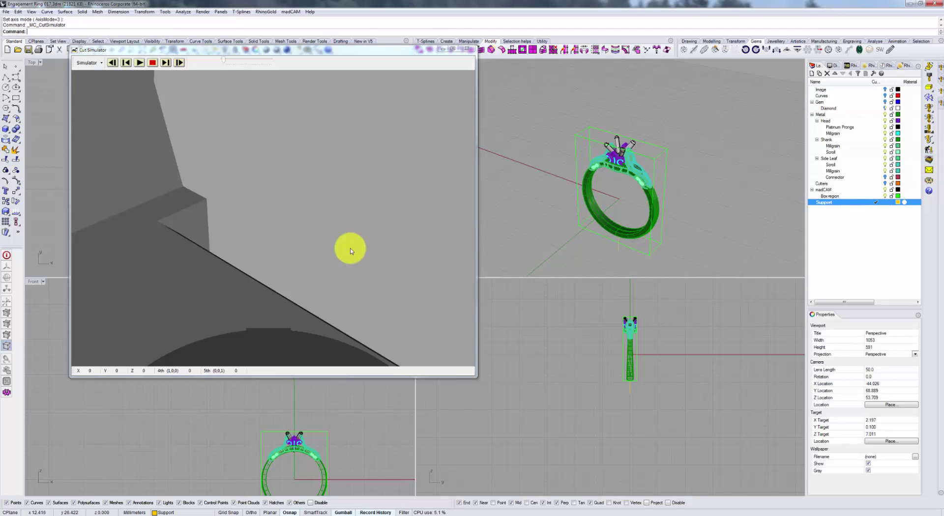
scroll(344, 243, "down", 8)
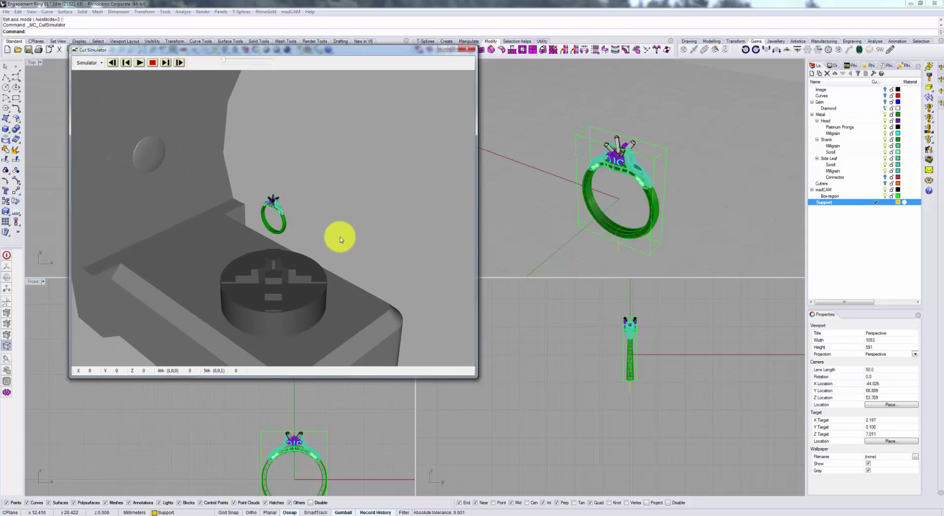
left_click_drag(341, 237, 320, 300)
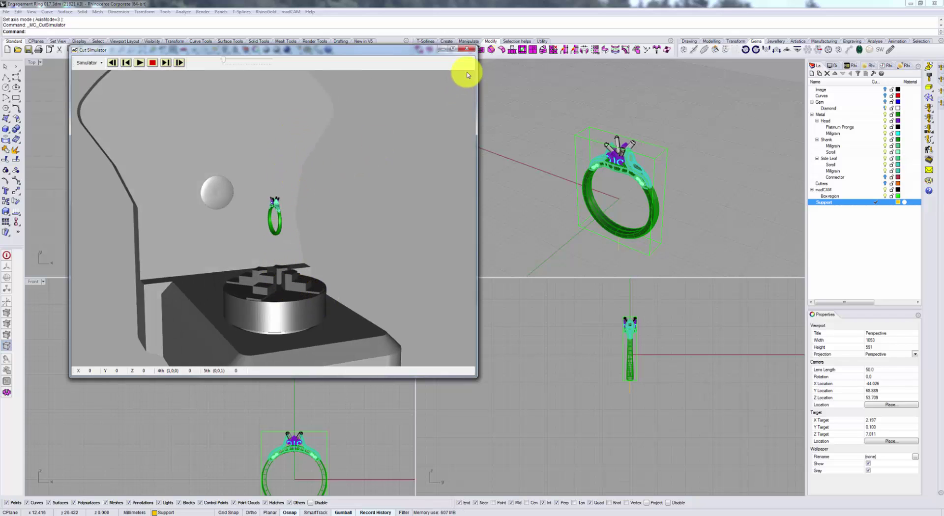
left_click(465, 48)
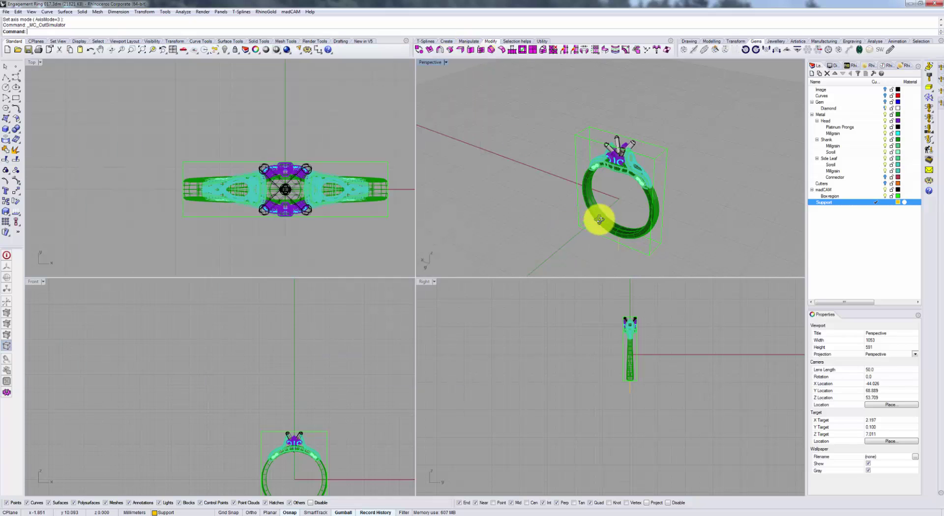
mouse_move(599, 219)
right_mouse_down()
mouse_move(597, 202)
mouse_move(601, 216)
right_mouse_up()
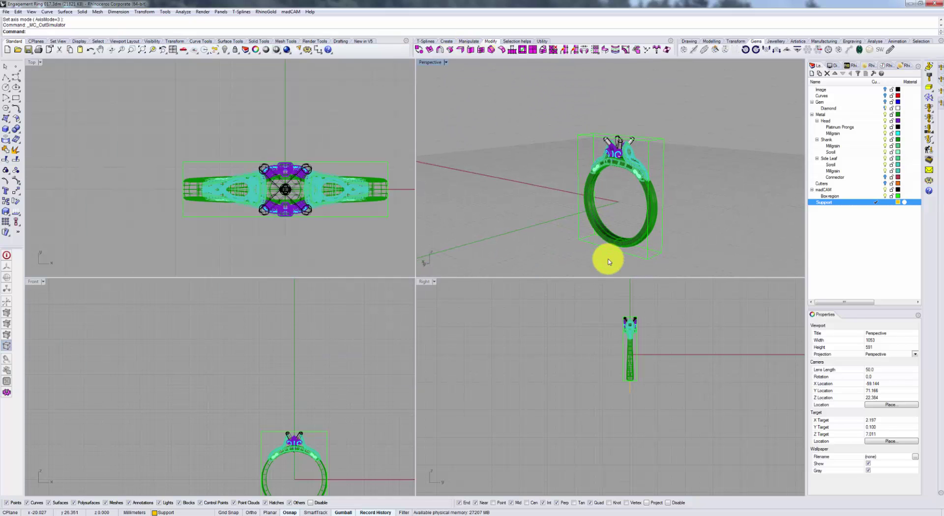
right_click_drag(647, 236, 666, 238)
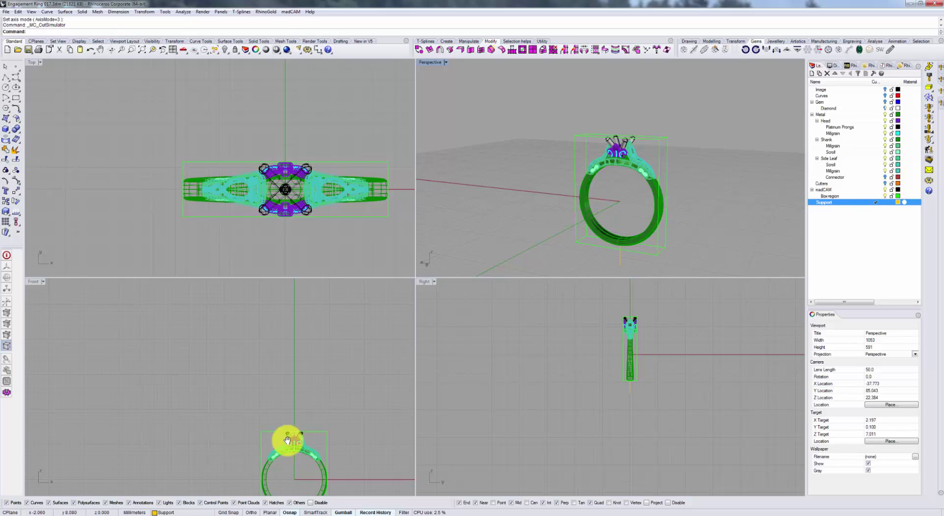
right_click_drag(287, 438, 287, 386)
scroll(284, 422, "up", 5)
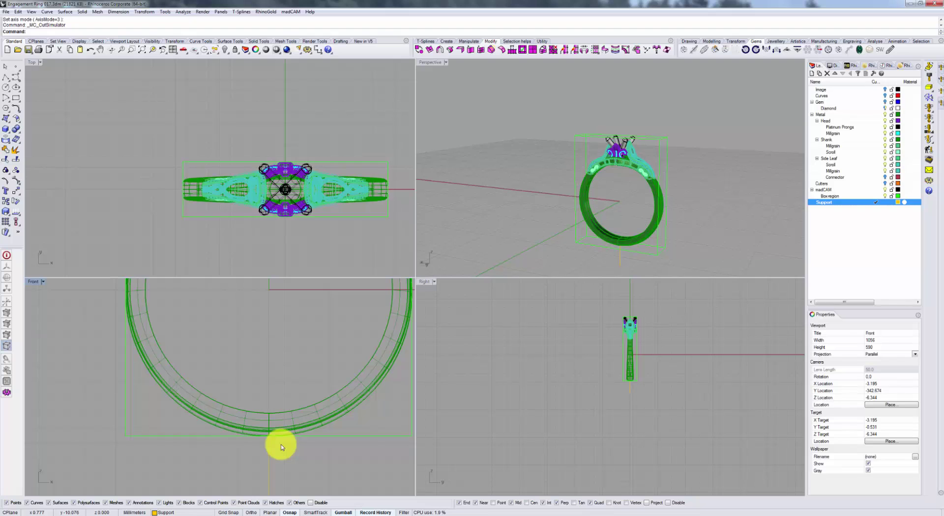
scroll(281, 448, "down", 5)
scroll(281, 447, "down", 4)
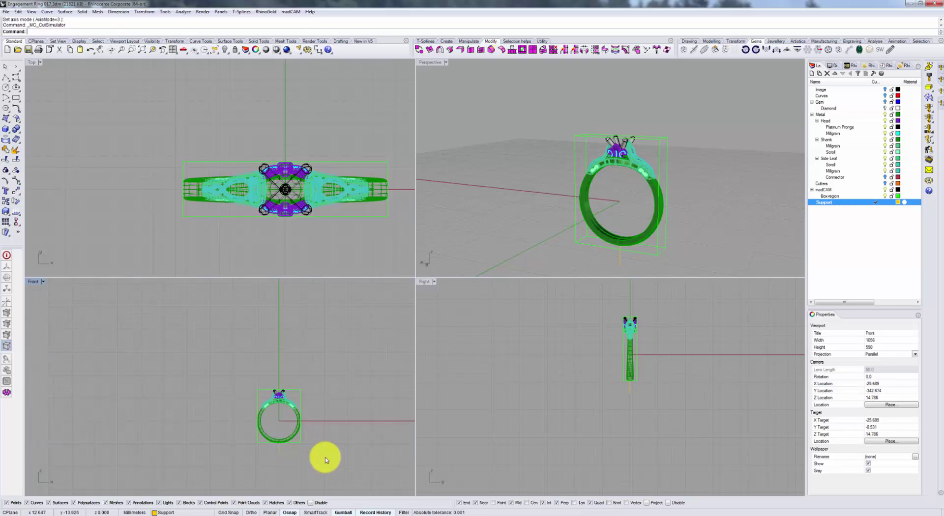
Step: Move the whole ring 25 mm straight up in the Front view, then select all of it
left_click_drag(231, 370, 231, 370)
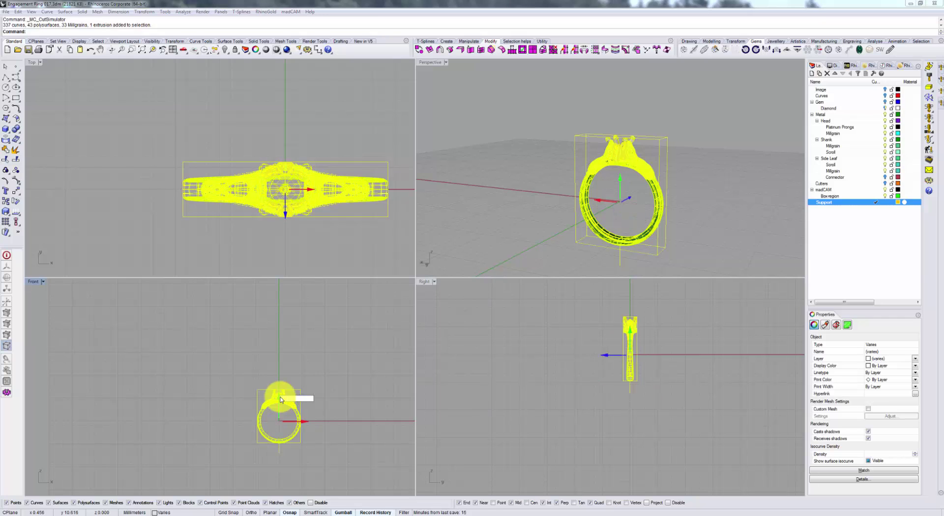
type("25")
key("Return")
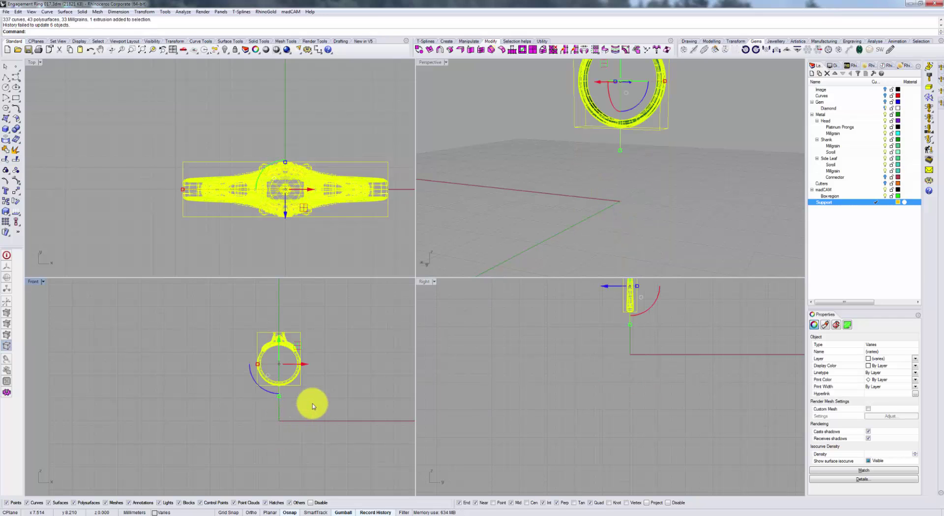
left_click(285, 399)
scroll(277, 376, "up", 5)
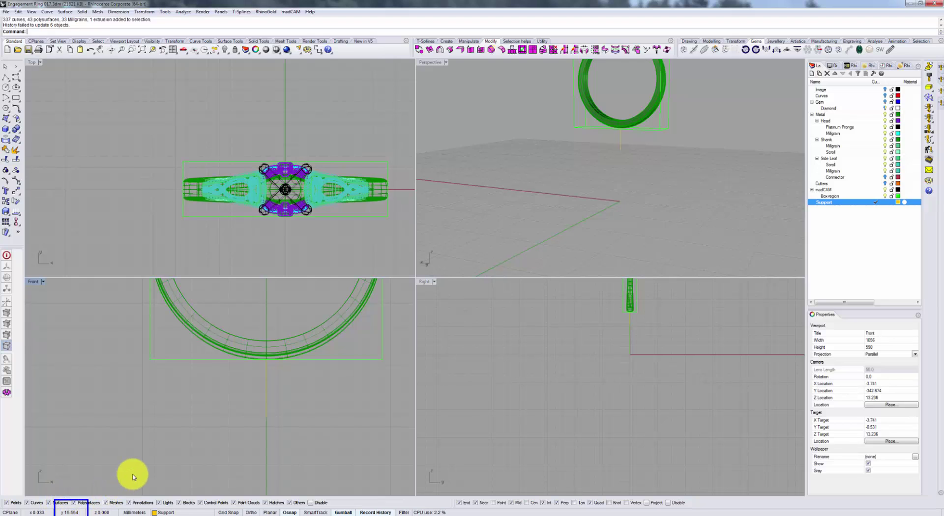
right_click_drag(286, 394, 313, 412)
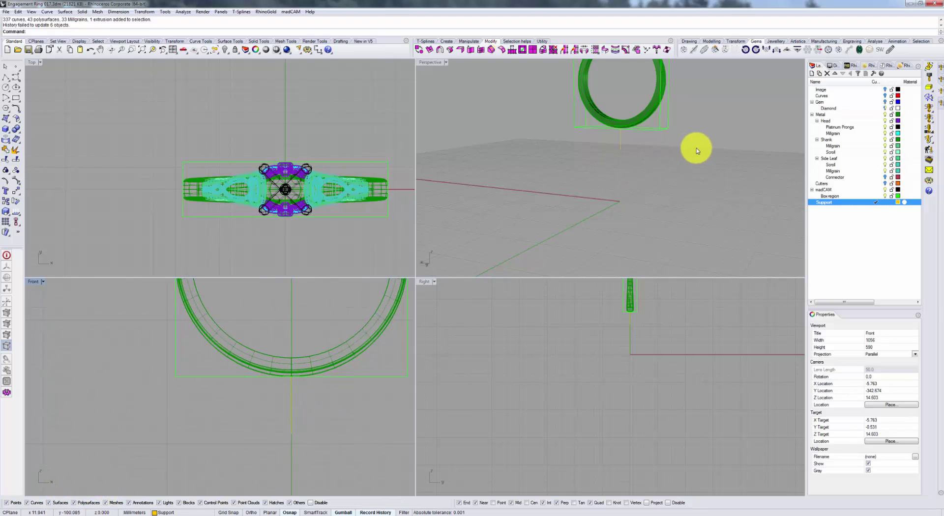
right_click_drag(695, 148, 732, 223)
key("ctrl+a")
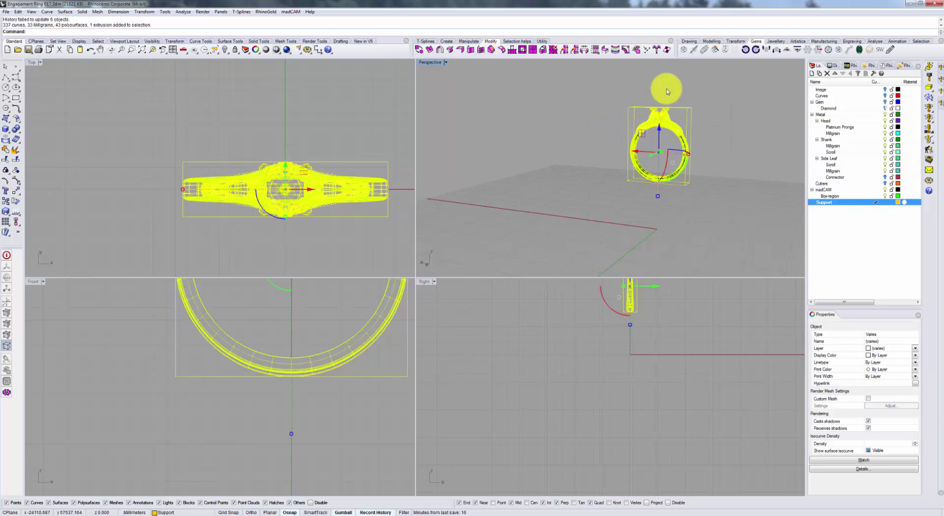
Step: Set the raised ring as the madCAM model and view it above the chuck in the Cut Simulator
left_click(928, 69)
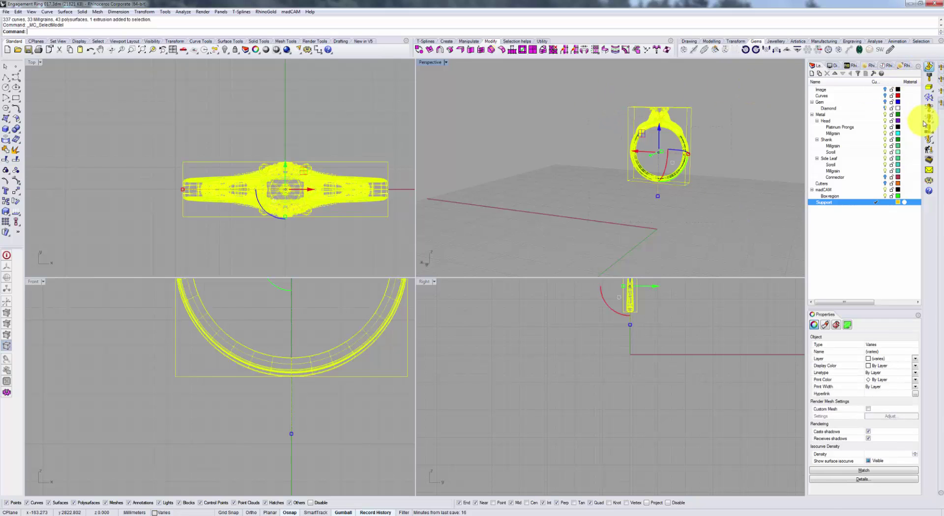
left_click(931, 162)
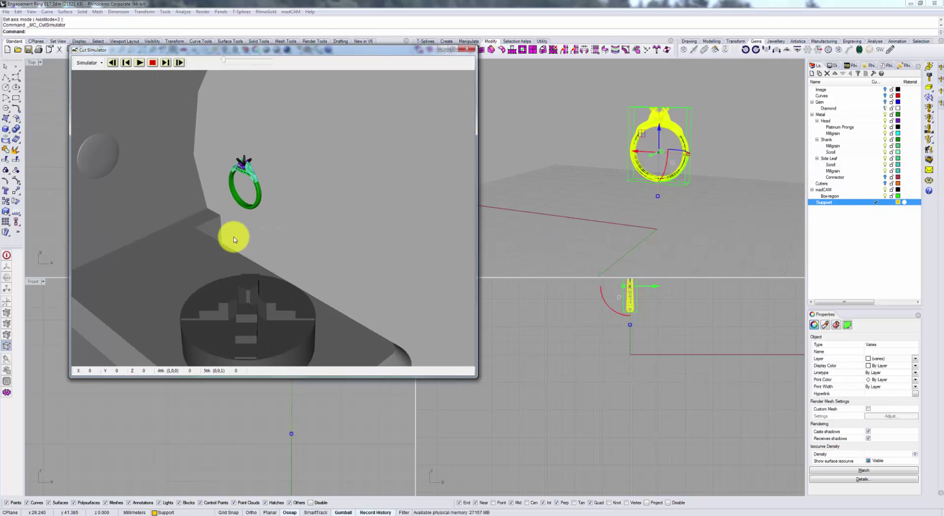
left_click_drag(235, 237, 250, 212)
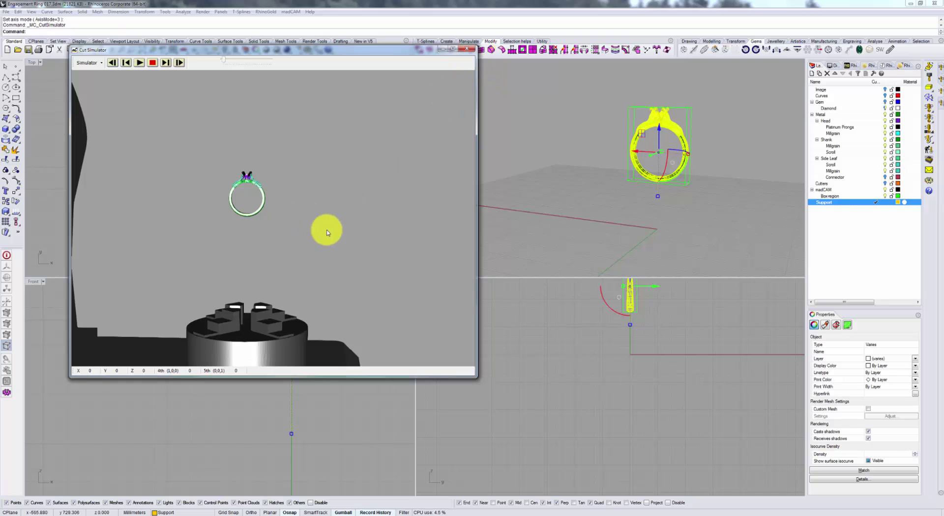
left_click_drag(327, 230, 304, 327)
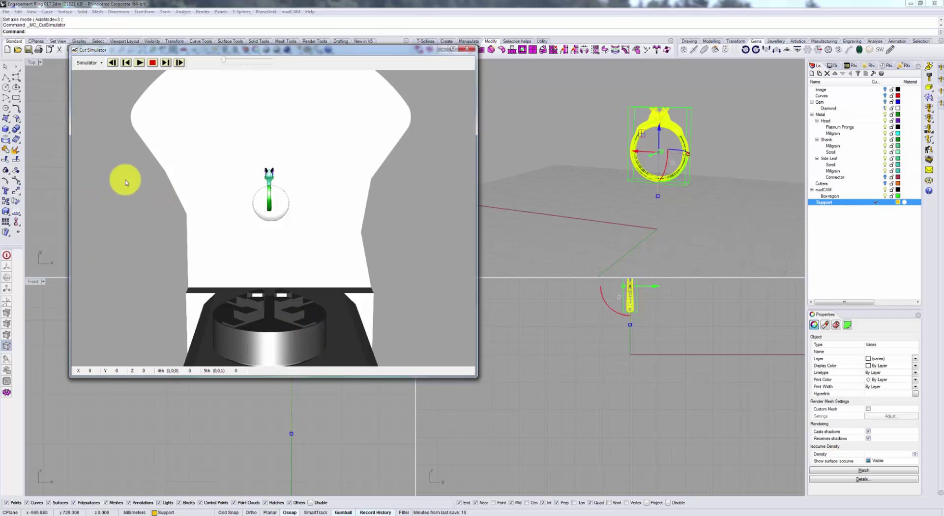
left_click_drag(213, 172, 231, 181)
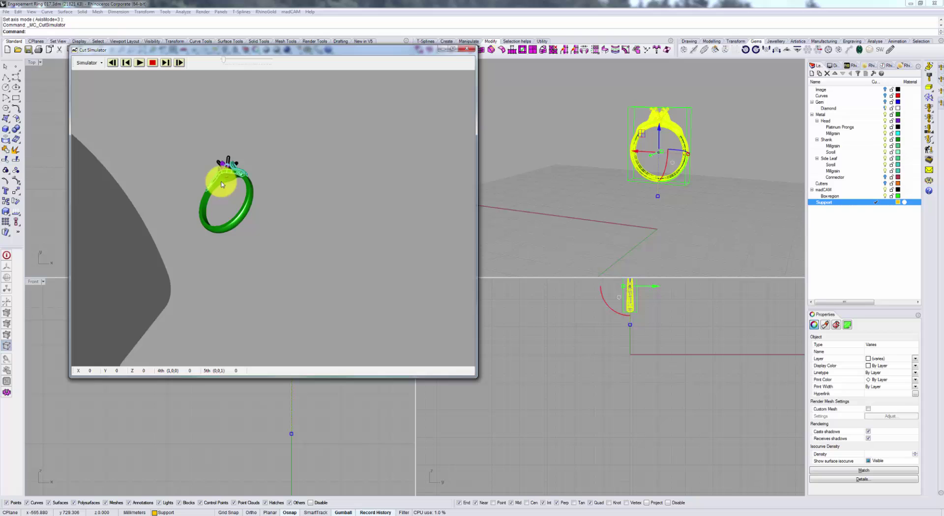
left_click_drag(207, 198, 226, 265)
left_click_drag(220, 316, 303, 278)
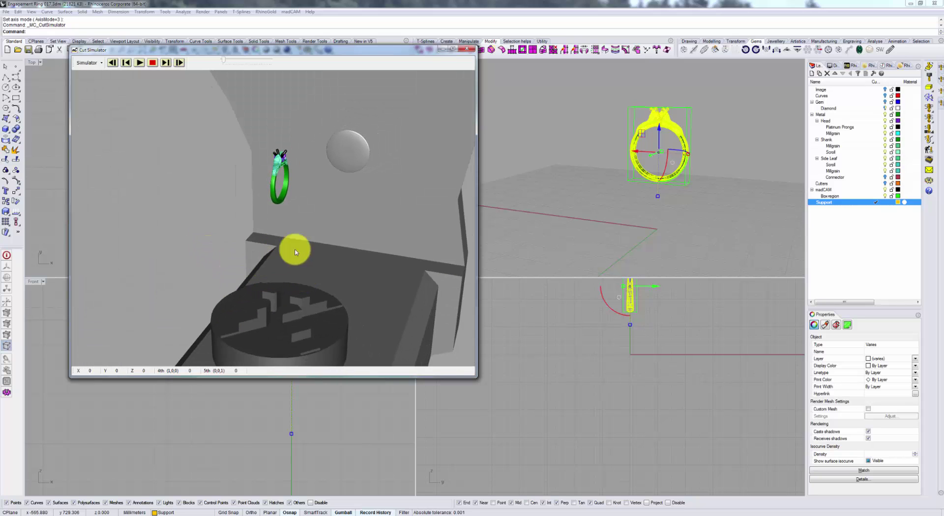
left_click(469, 51)
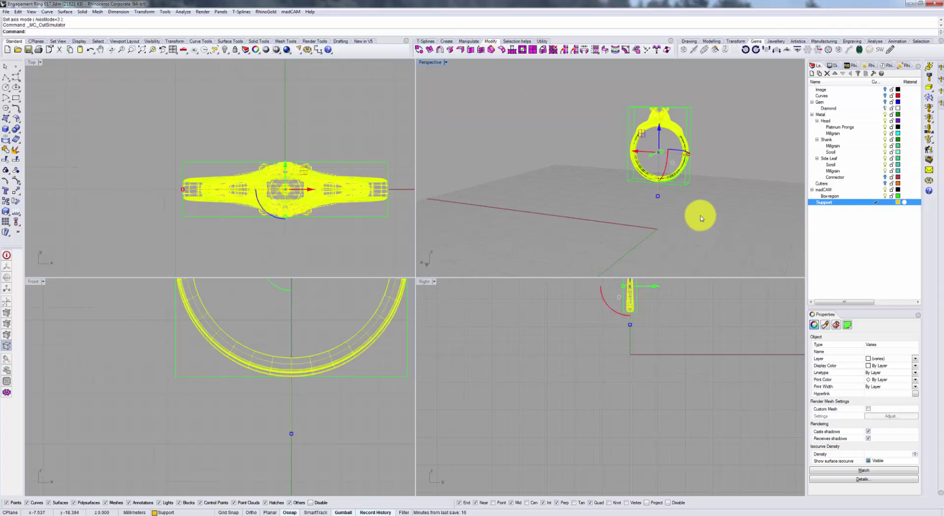
left_click(708, 231)
mouse_move(648, 185)
right_mouse_down()
mouse_move(674, 190)
mouse_move(663, 178)
right_mouse_up()
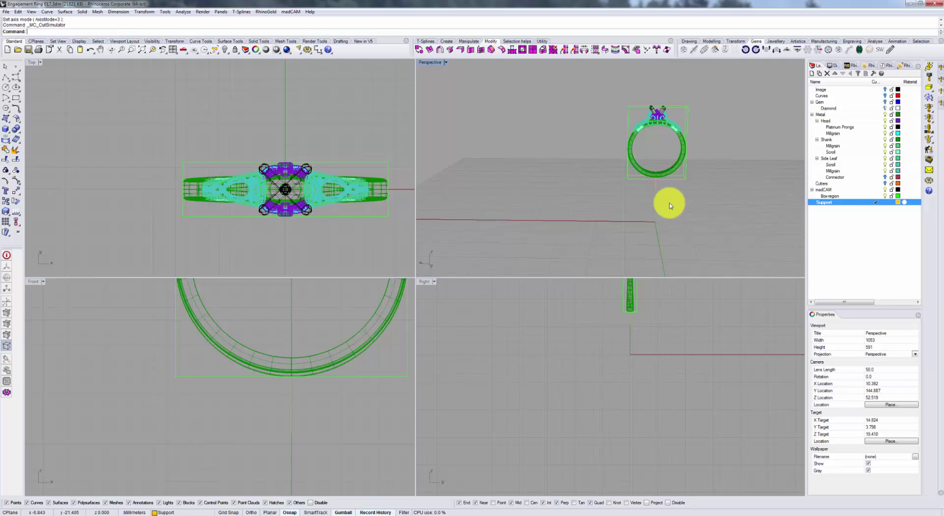
Step: Pipe the support curve below the shank, accepting the default start and end radii
right_click_drag(669, 206, 665, 192)
scroll(657, 192, "up", 5)
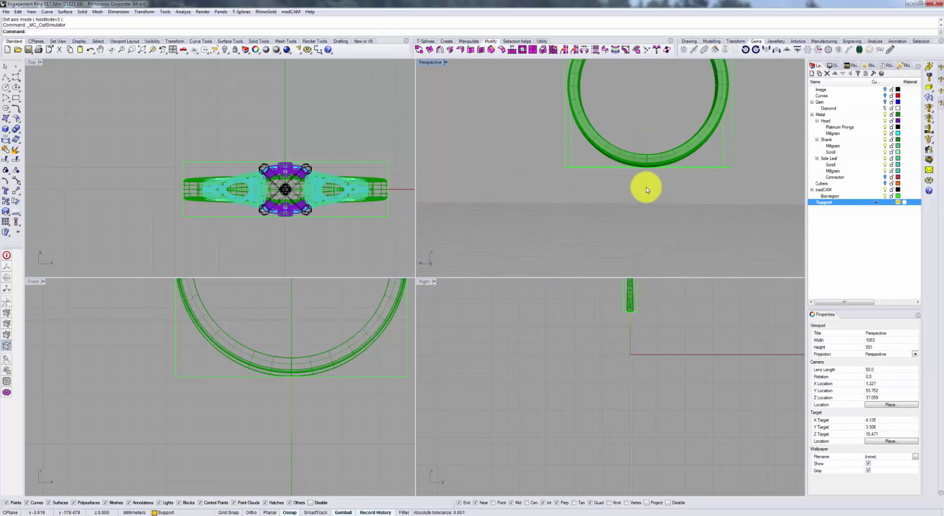
left_click(648, 189)
scroll(634, 137, "down", 3)
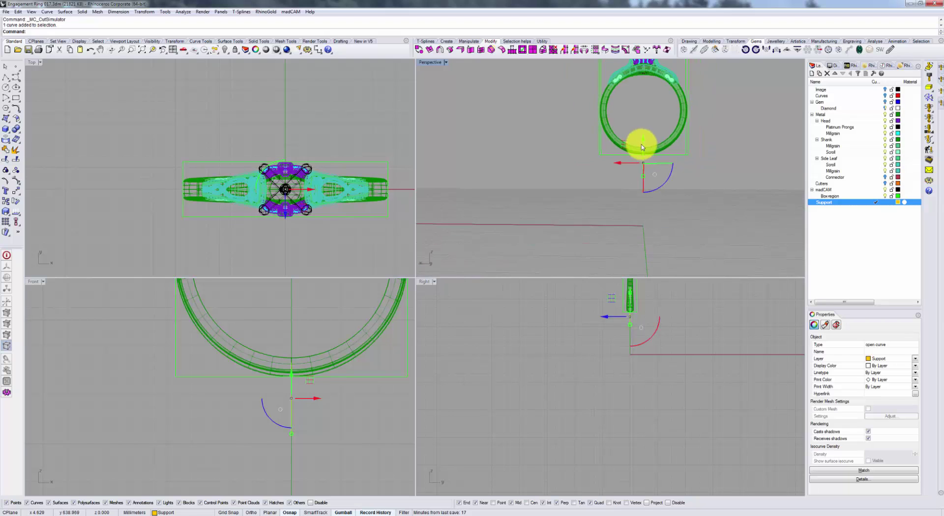
right_click_drag(654, 158, 622, 140)
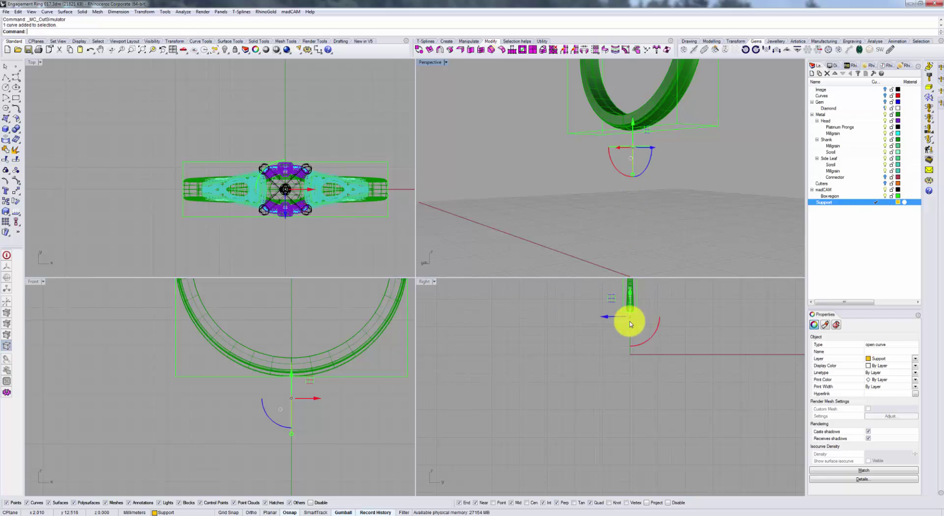
scroll(651, 294, "up", 4)
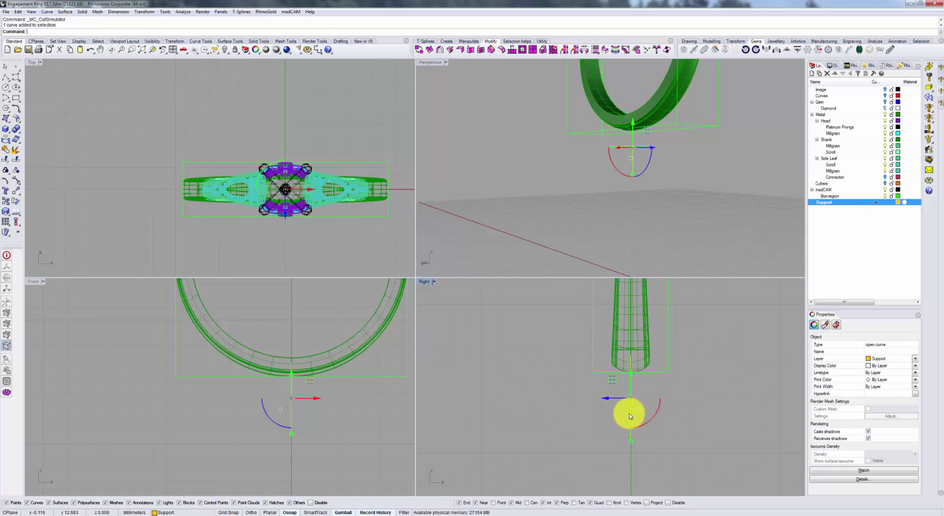
key("Return")
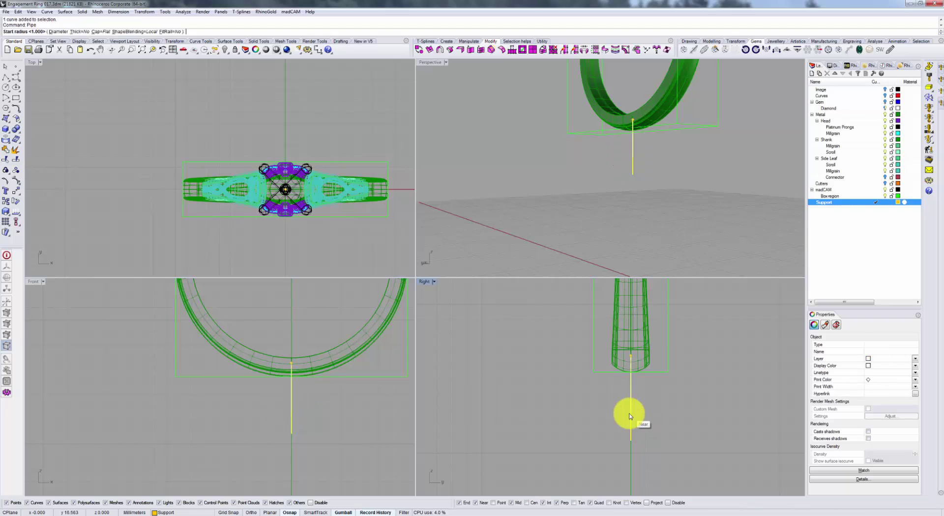
key("Return")
key("Return")
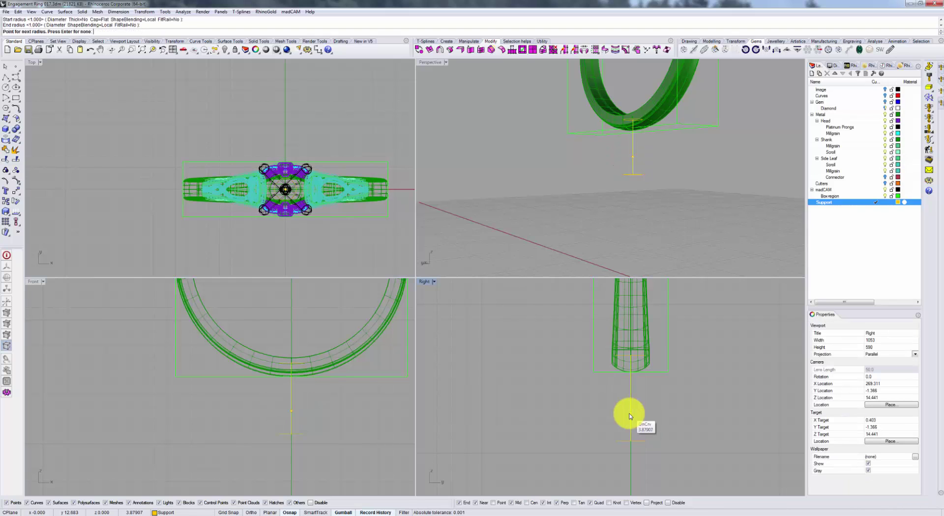
key("Return")
Step: Widen the pipe support with the gumball and select the ring together with it
right_click_drag(677, 224, 677, 248)
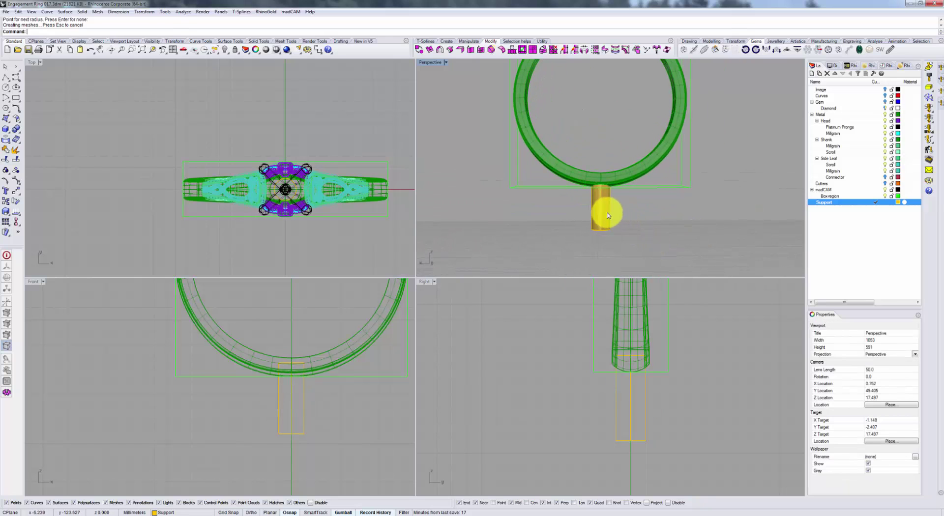
left_click_drag(612, 210, 626, 208)
left_click(654, 225)
scroll(679, 184, "down", 10)
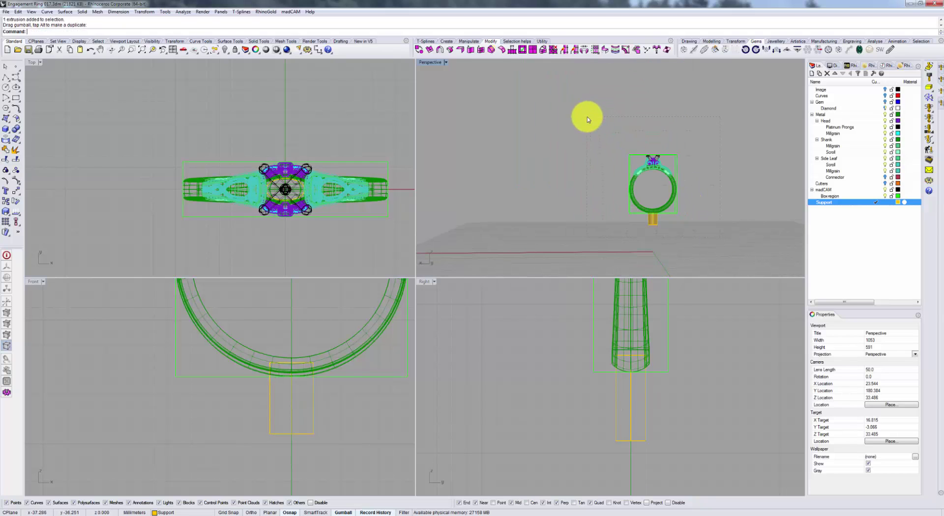
key("ctrl+a")
left_click(929, 66)
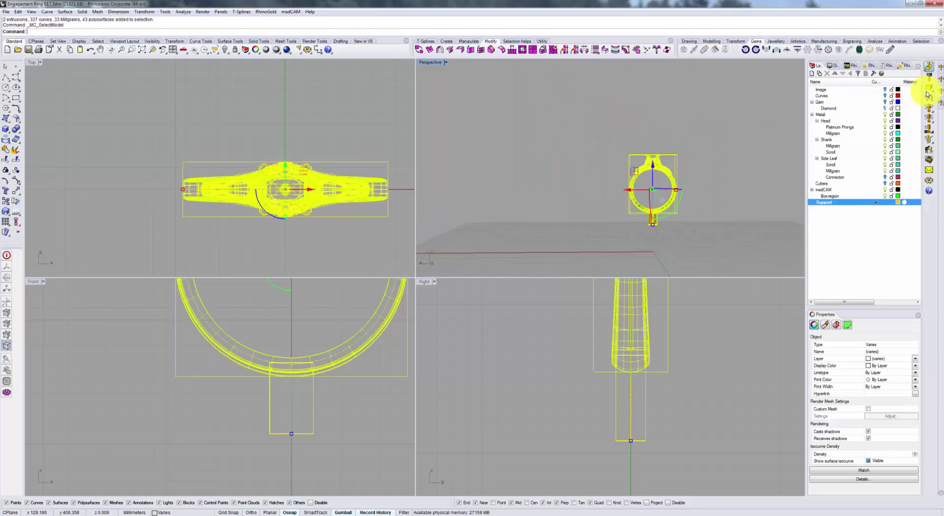
left_click(929, 159)
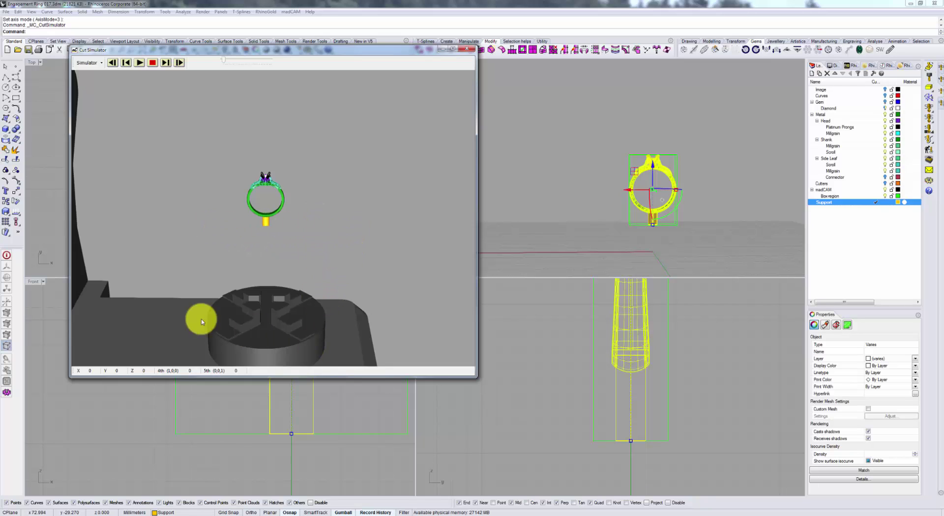
left_click(467, 48)
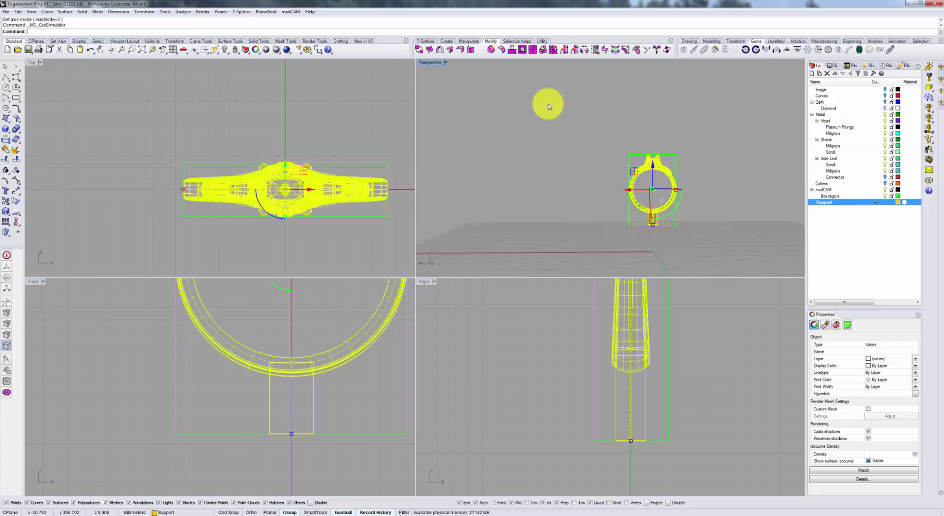
left_click(699, 222)
scroll(687, 229, "up", 3)
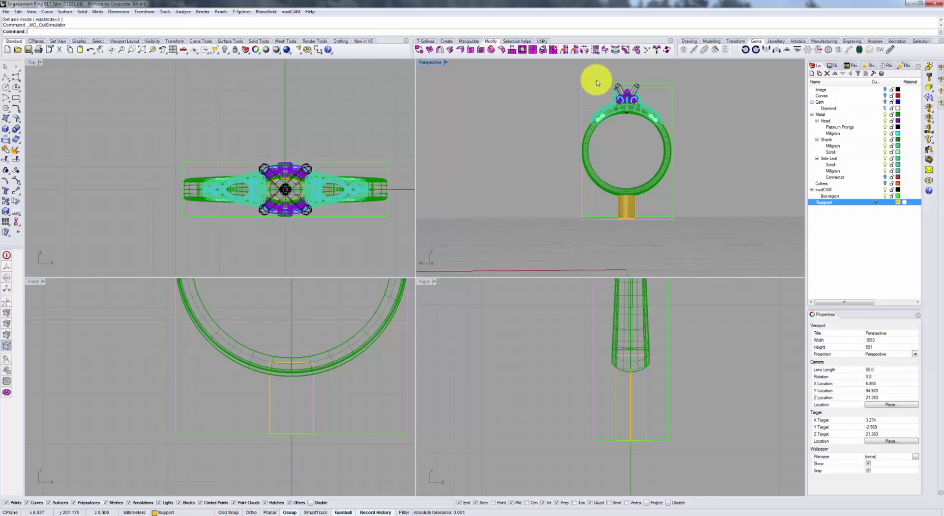
right_click_drag(565, 219, 636, 217)
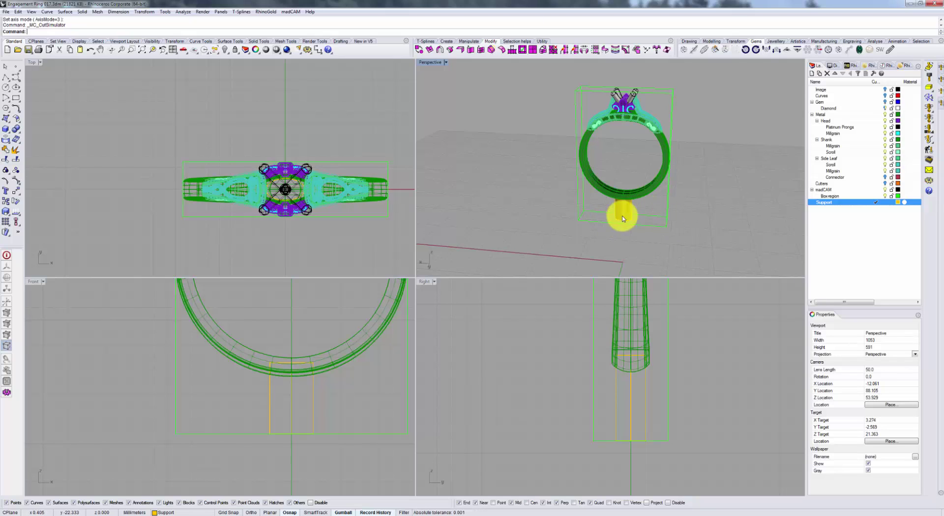
right_click_drag(713, 170, 716, 190)
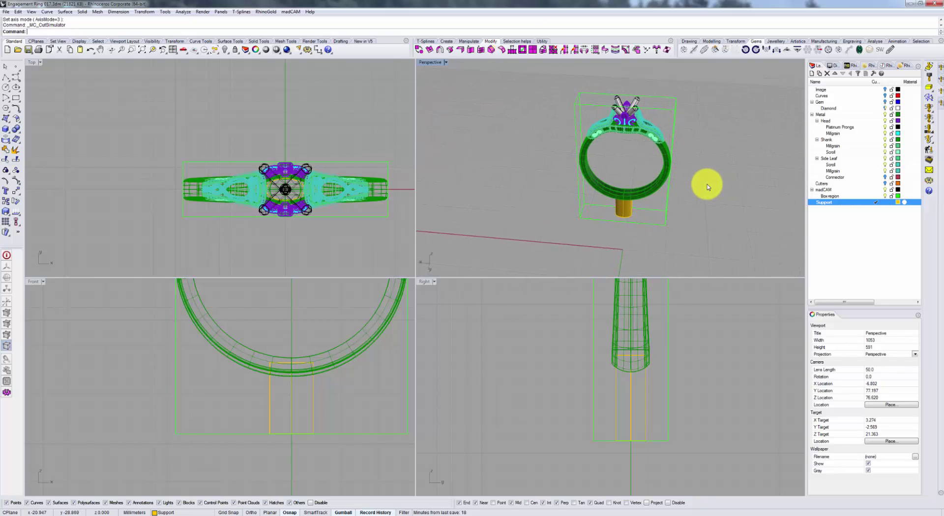